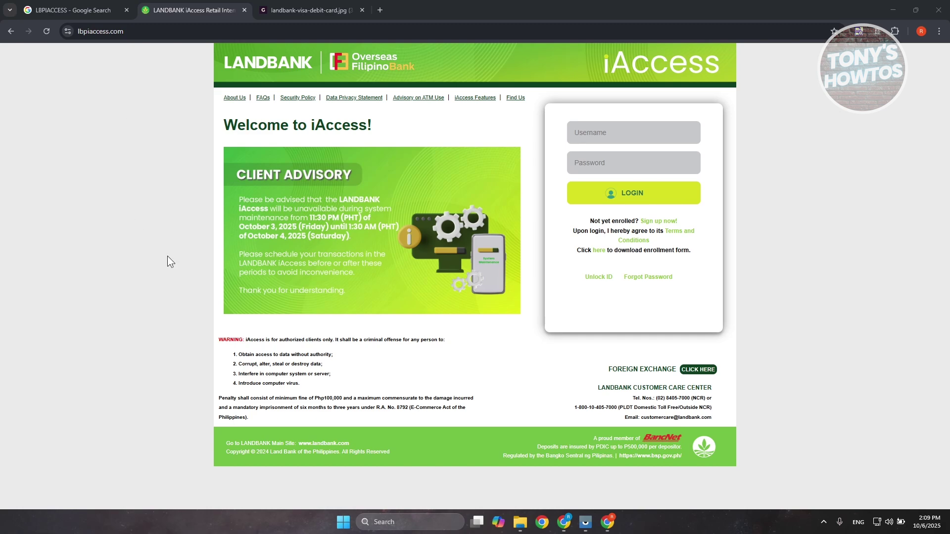
# Switch to the 'LBPIACCESS - Google Search' tab to view the search results.
pyautogui.click(78, 7)
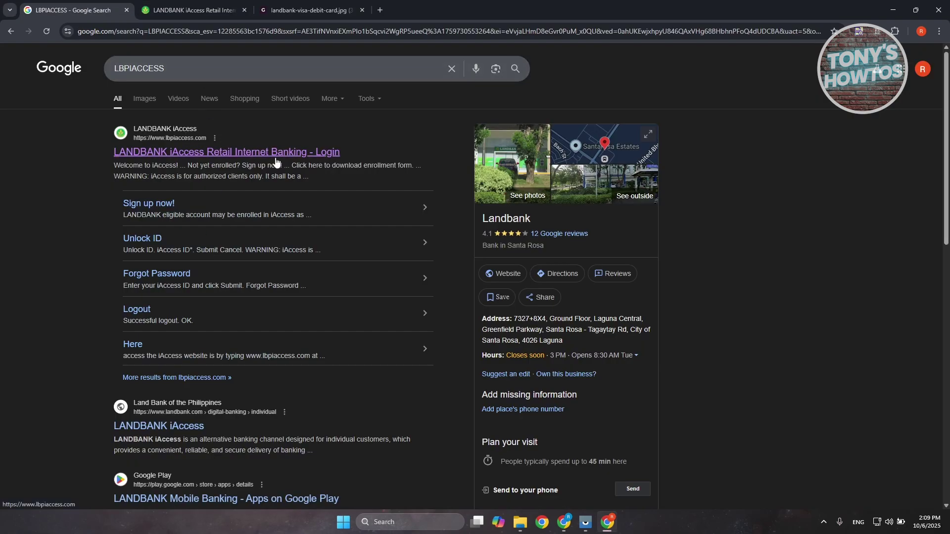
# Bring up the 'LANDBANK iAccess Retail Internet Banking' login page tab.
pyautogui.click(218, 9)
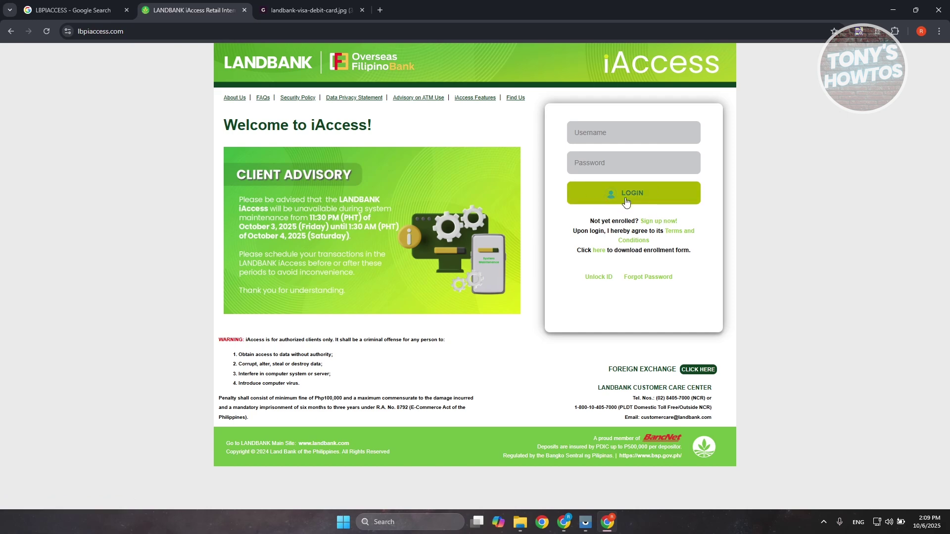
# Start sign-up, read through the enrollment Terms and Conditions, and agree to them.
pyautogui.click(652, 222)
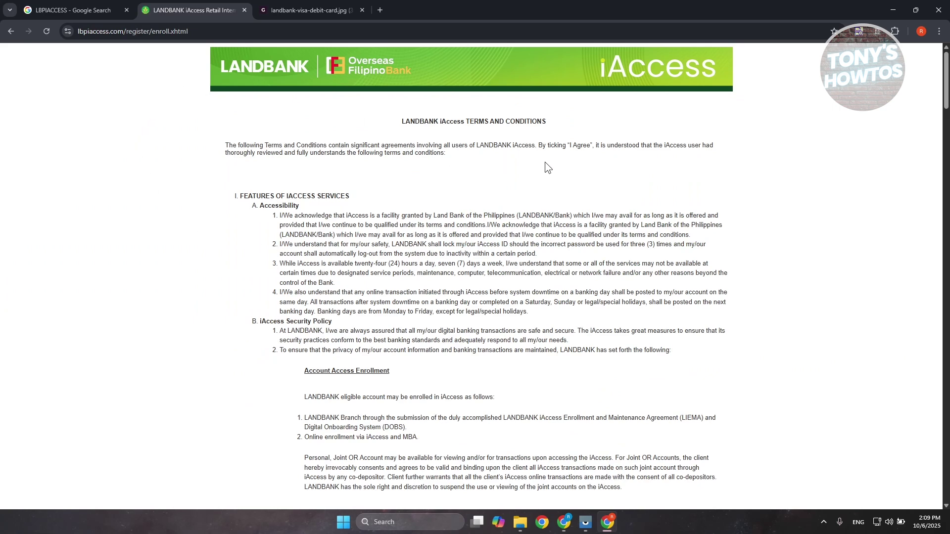
pyautogui.scroll(-4, 546, 207)
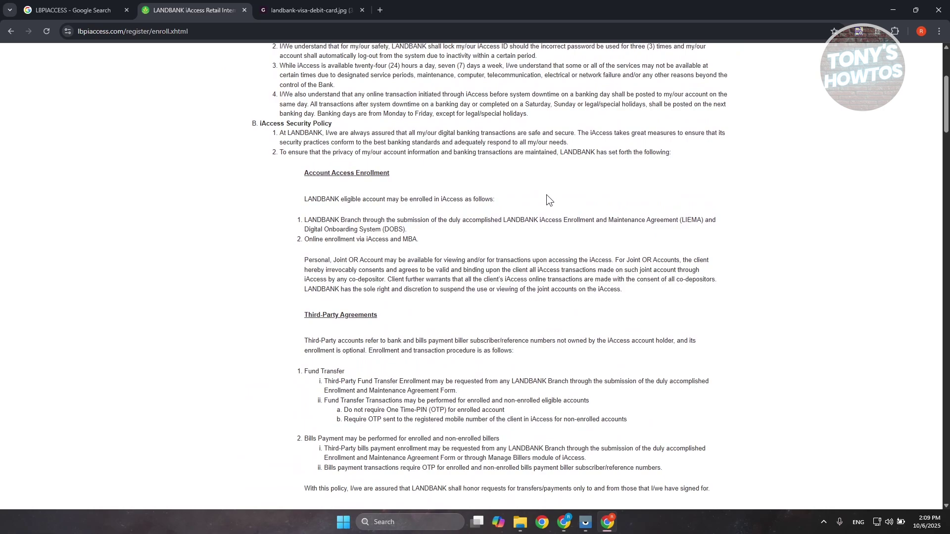
pyautogui.scroll(-15, 546, 194)
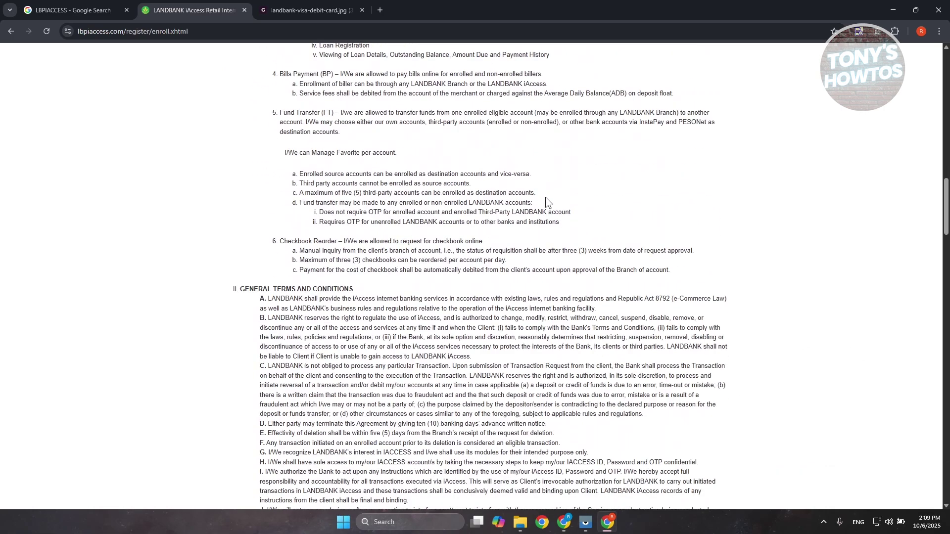
pyautogui.scroll(-20, 545, 197)
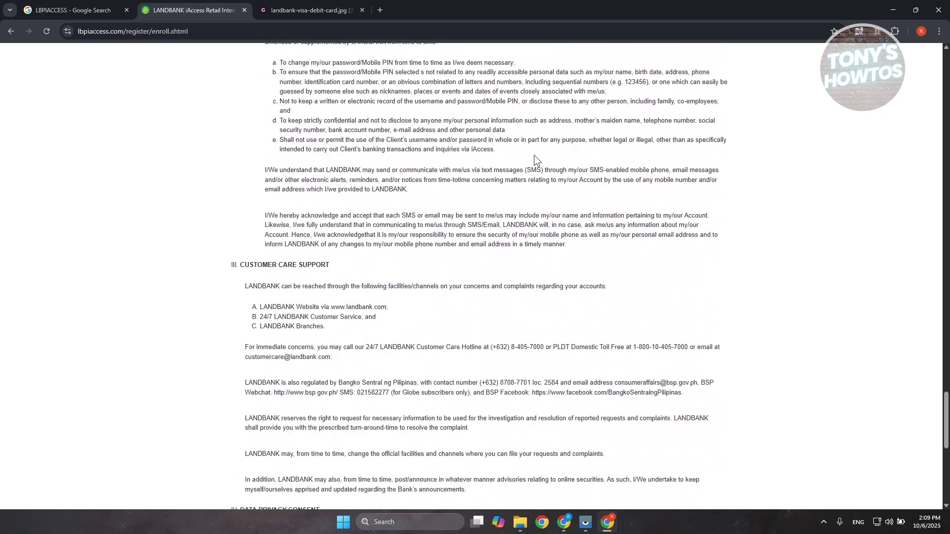
pyautogui.scroll(-9, 533, 156)
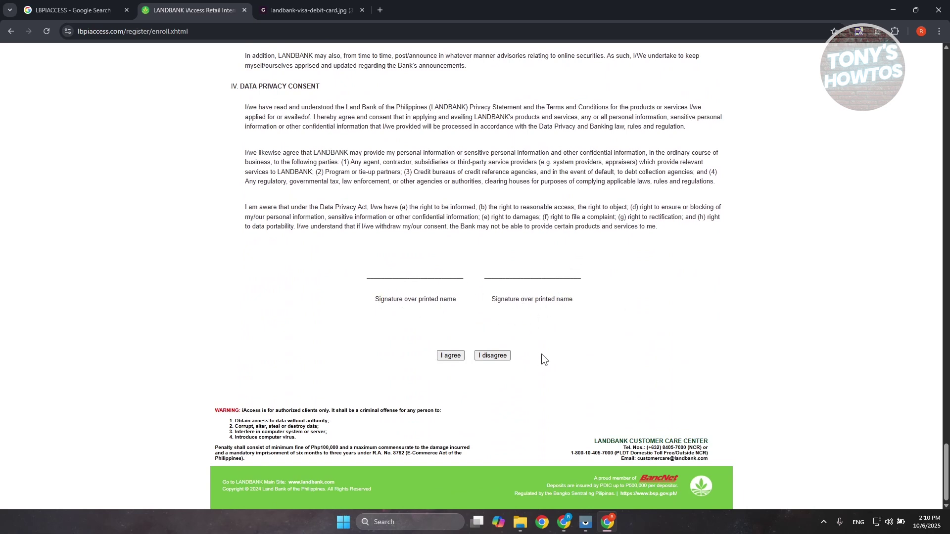
pyautogui.click(443, 355)
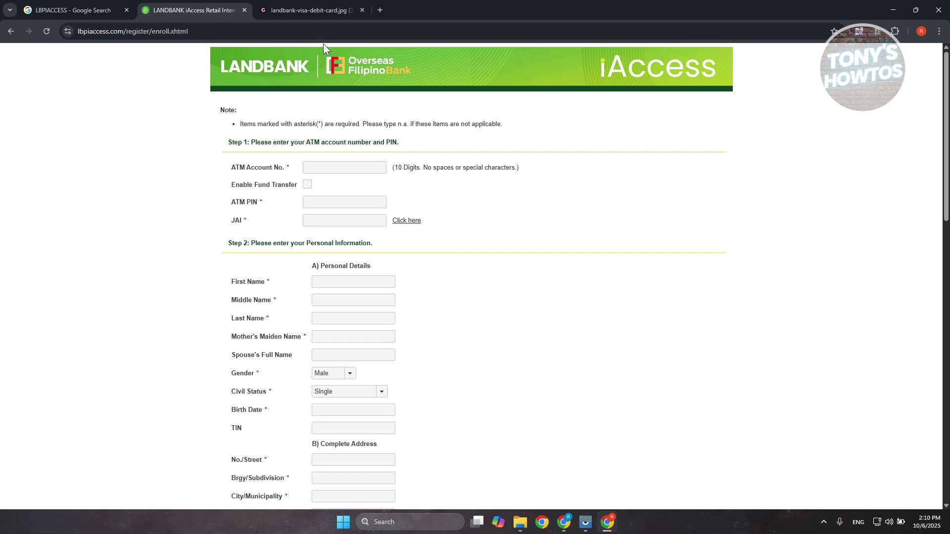
# Show the sample landbank-visa-debit-card.jpg image in its tab.
pyautogui.click(321, 6)
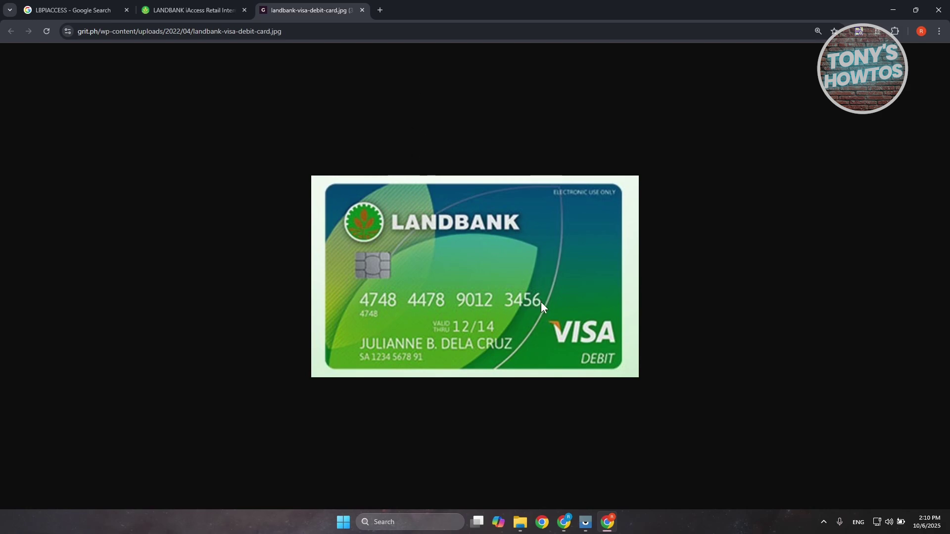
# Compare the sample debit card with the enrollment form, ending back on the form.
pyautogui.click(217, 5)
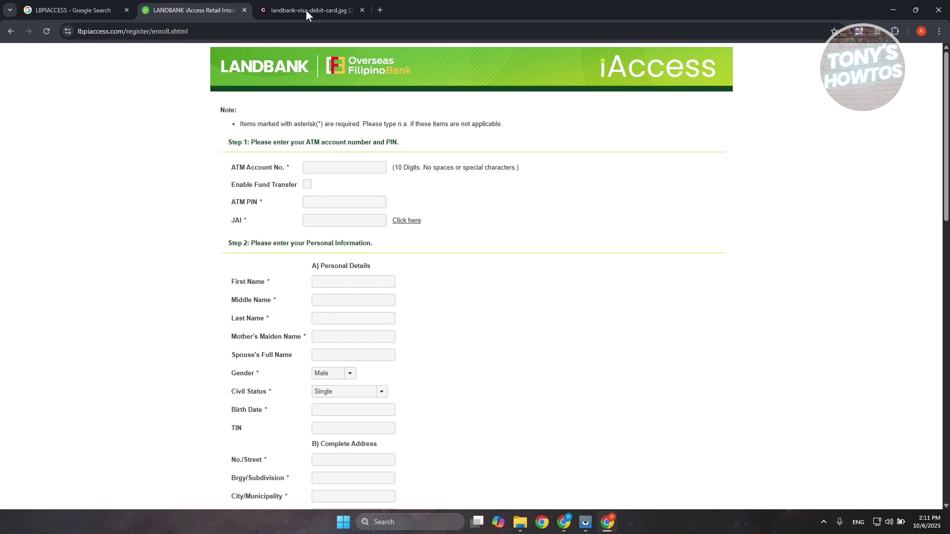
pyautogui.click(325, 6)
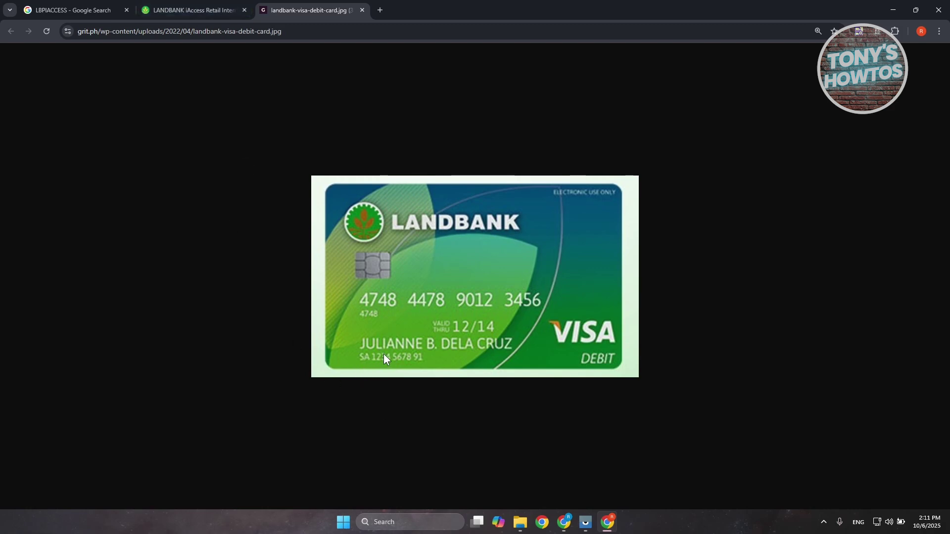
pyautogui.click(193, 10)
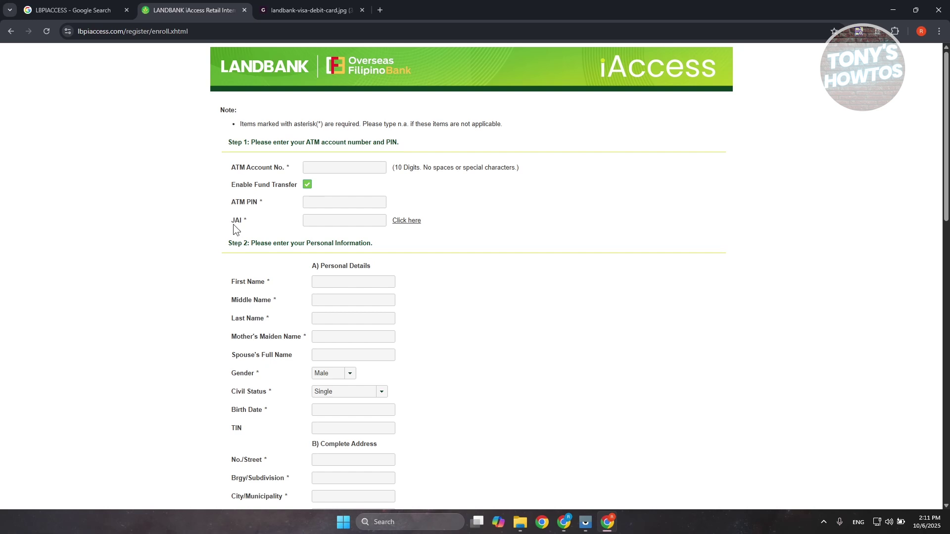
pyautogui.click(408, 221)
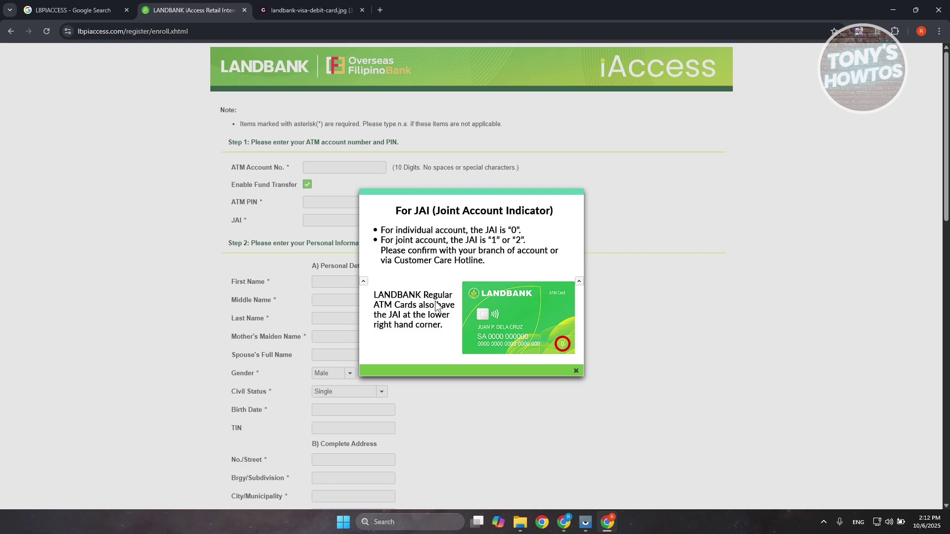
pyautogui.scroll(-4, 562, 339)
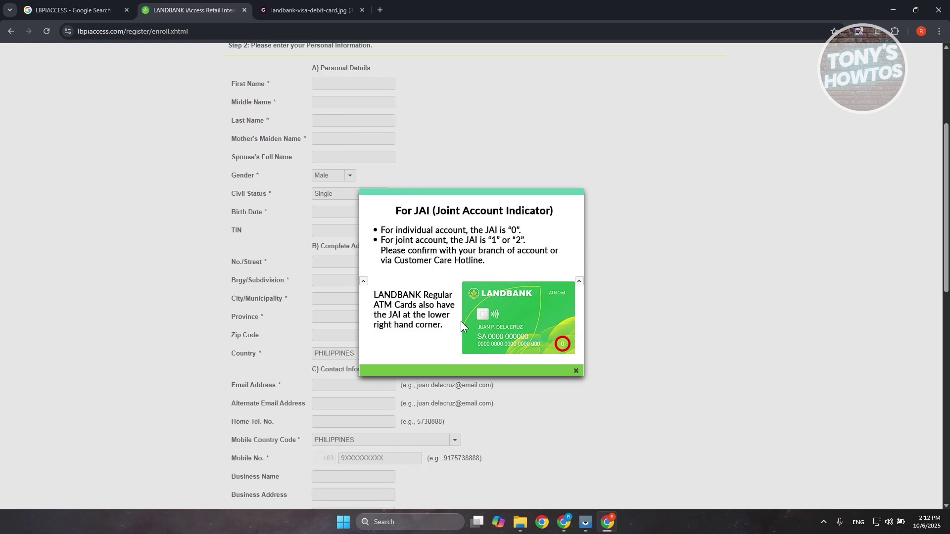
pyautogui.scroll(4, 460, 320)
pyautogui.click(576, 371)
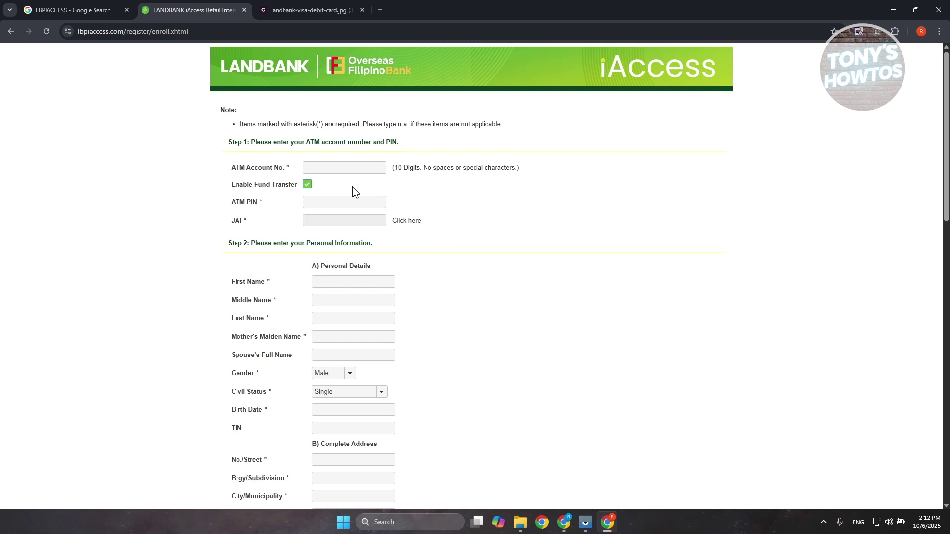
pyautogui.write('0')
# Leave the spouse name fields blank and keep Civil Status as Single.
pyautogui.scroll(-3, 467, 309)
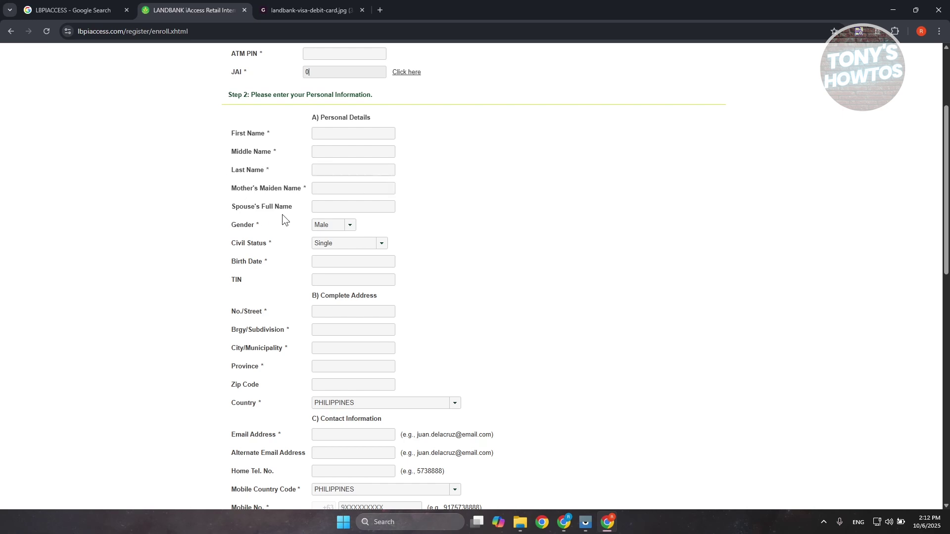
pyautogui.click(361, 204)
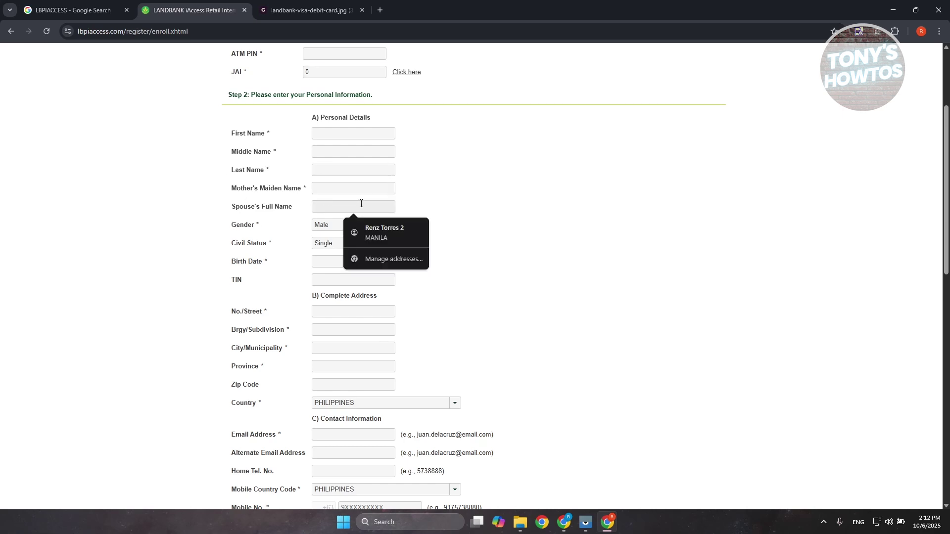
pyautogui.click(149, 213)
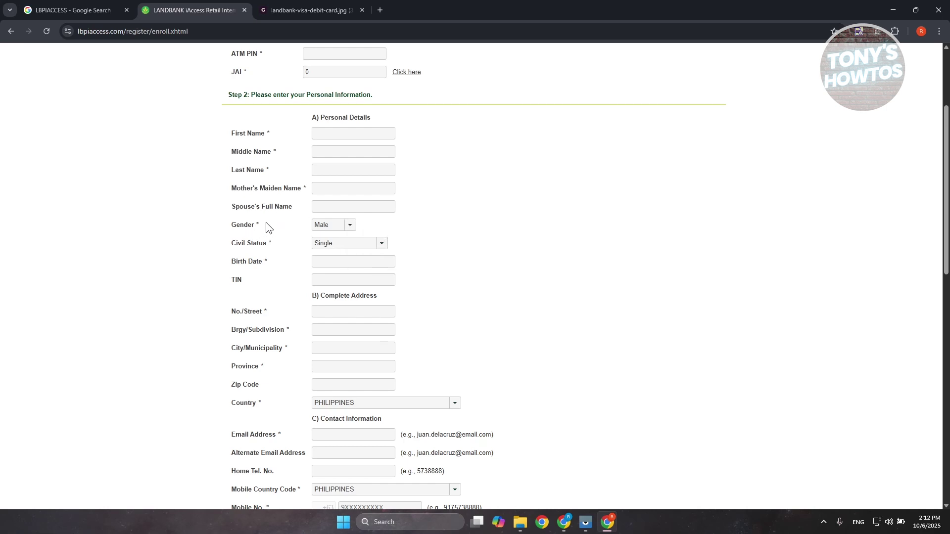
pyautogui.click(338, 209)
pyautogui.click(165, 231)
pyautogui.click(369, 244)
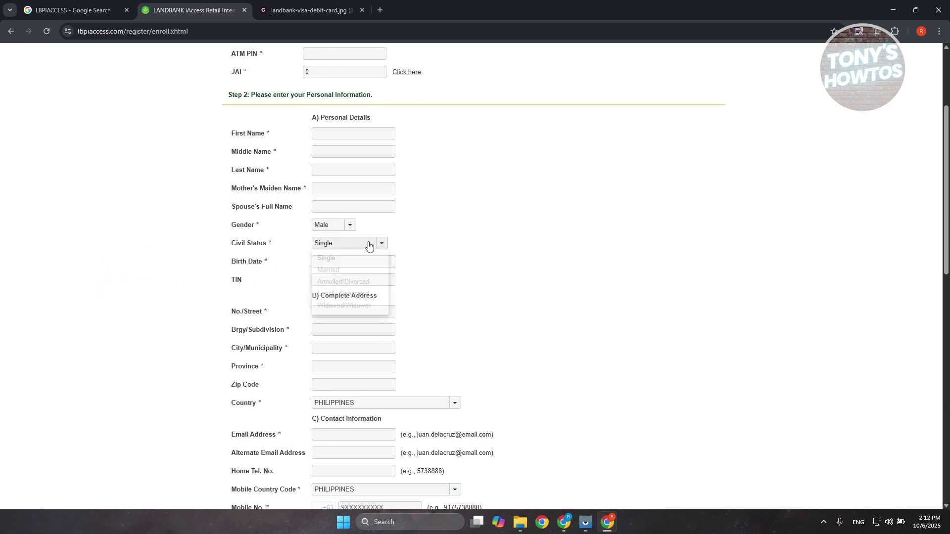
pyautogui.click(149, 256)
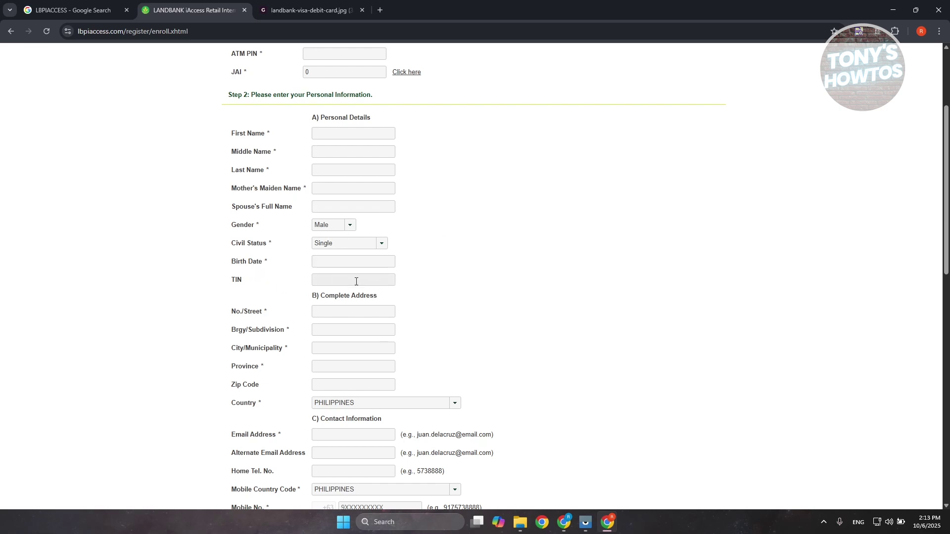
# Move past the address and mobile number fields to the Step 3 security questions.
pyautogui.scroll(-3, 517, 260)
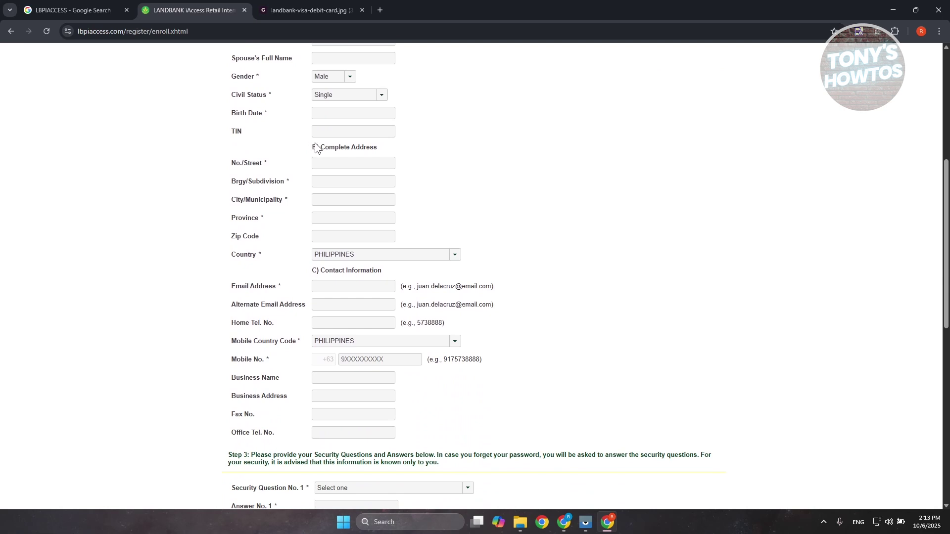
pyautogui.scroll(-2, 595, 206)
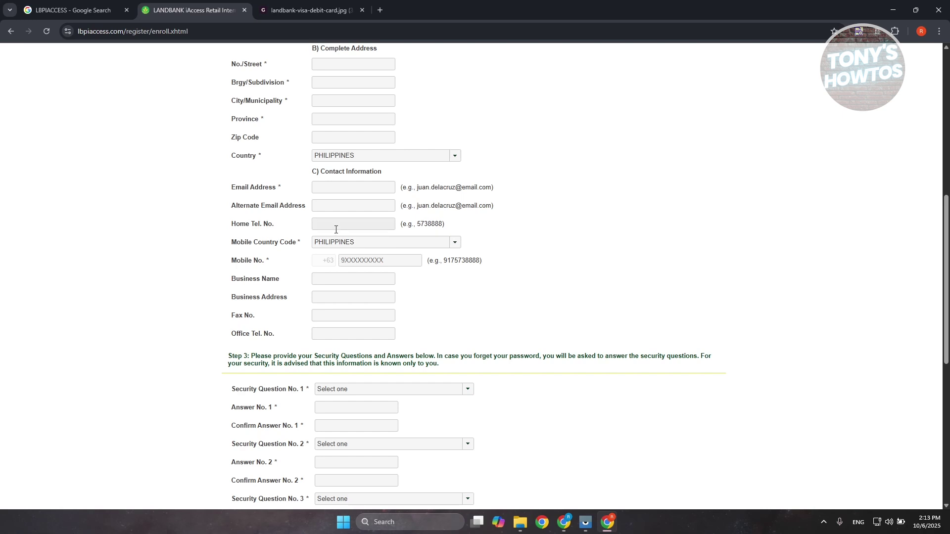
pyautogui.click(399, 255)
pyautogui.scroll(-2, 665, 259)
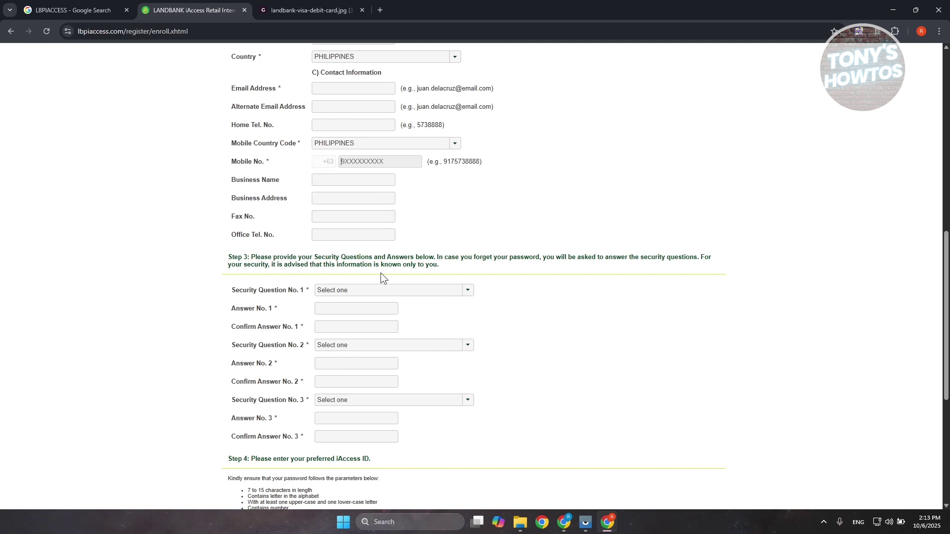
pyautogui.scroll(-4, 518, 191)
pyautogui.scroll(1, 455, 158)
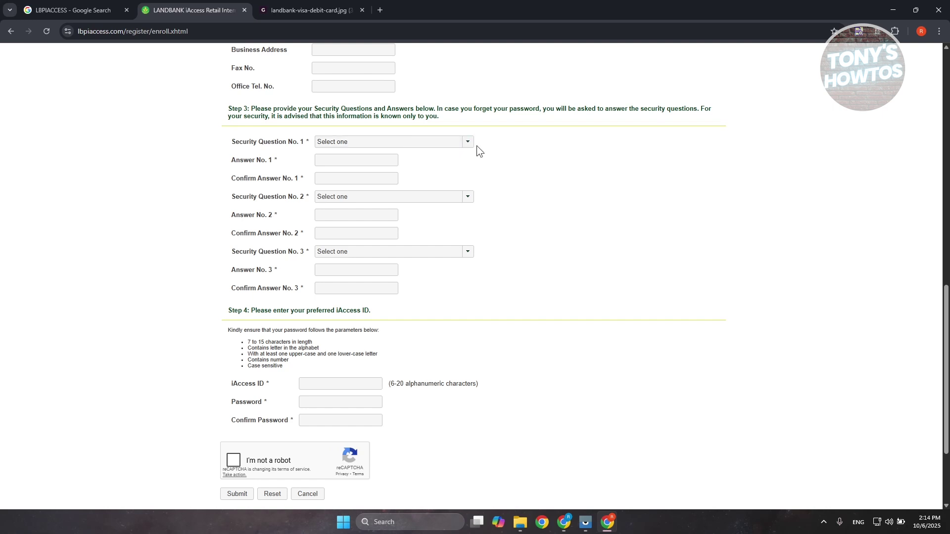
# Choose 'Who is your favorite author?' for Security Question No. 1 and select Answer No. 1.
pyautogui.click(467, 143)
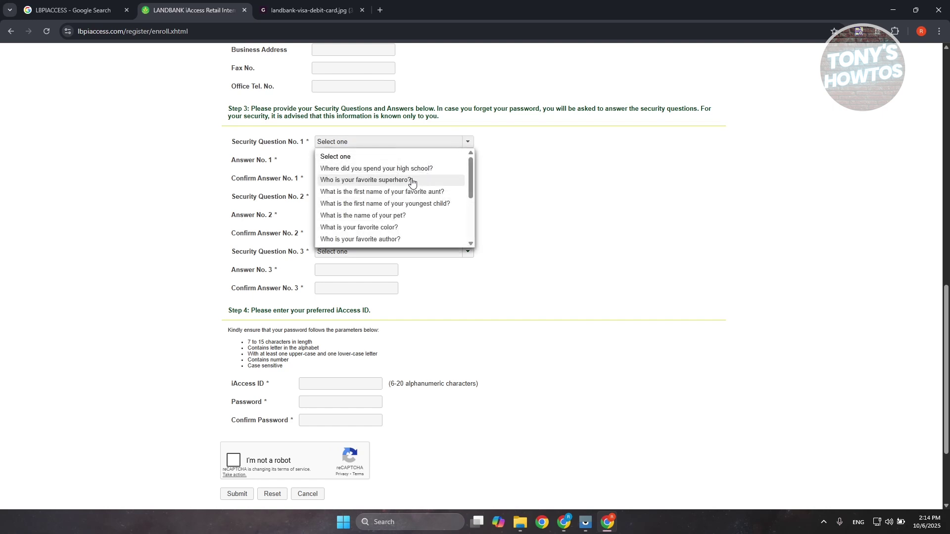
pyautogui.scroll(-5, 412, 181)
pyautogui.scroll(5, 411, 182)
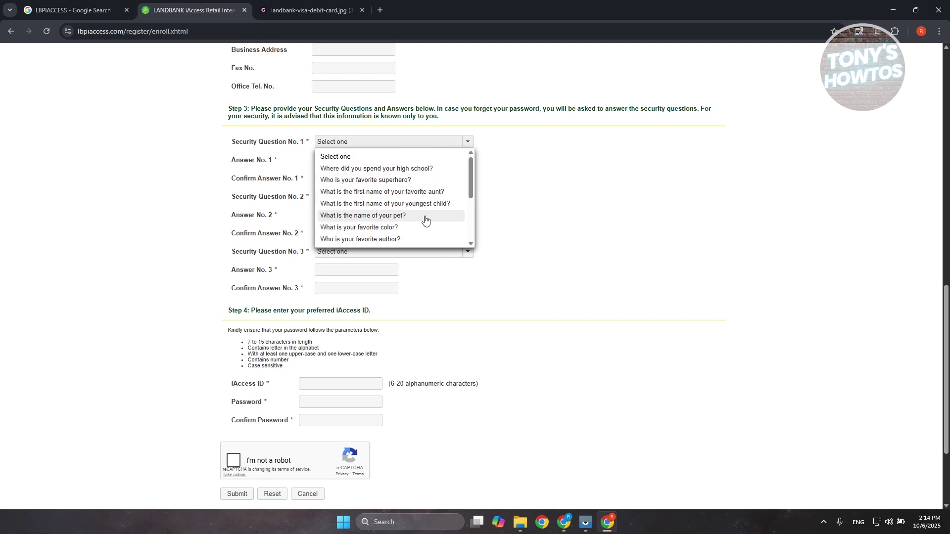
pyautogui.scroll(-2, 377, 235)
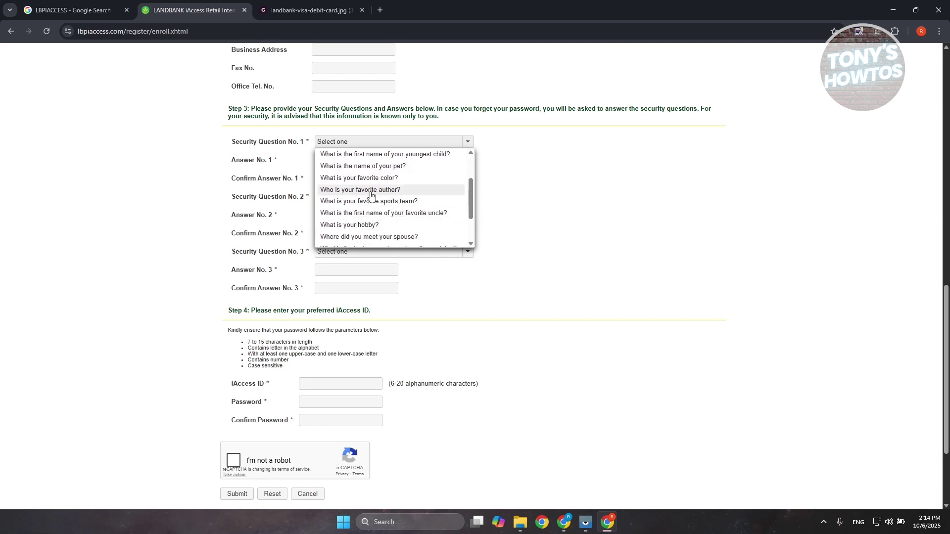
pyautogui.click(400, 191)
pyautogui.click(339, 160)
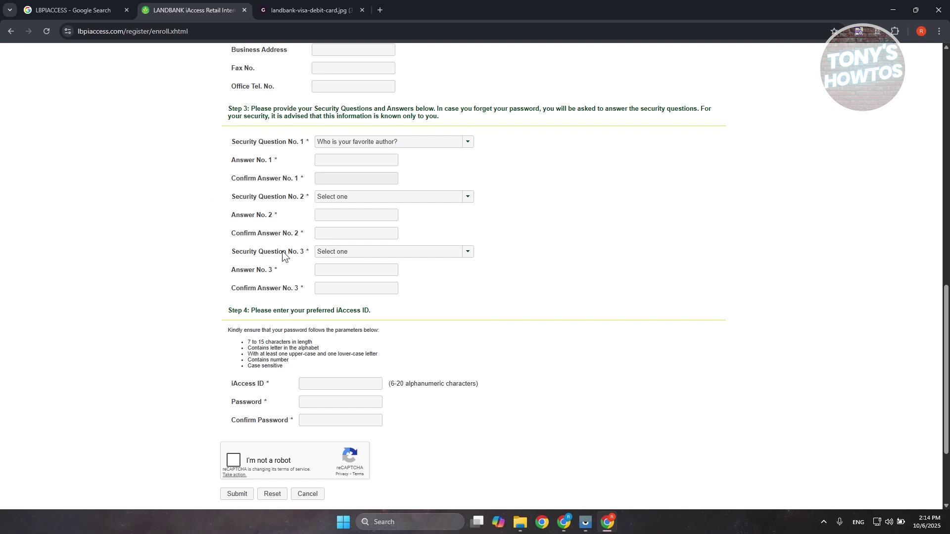
pyautogui.scroll(-3, 313, 245)
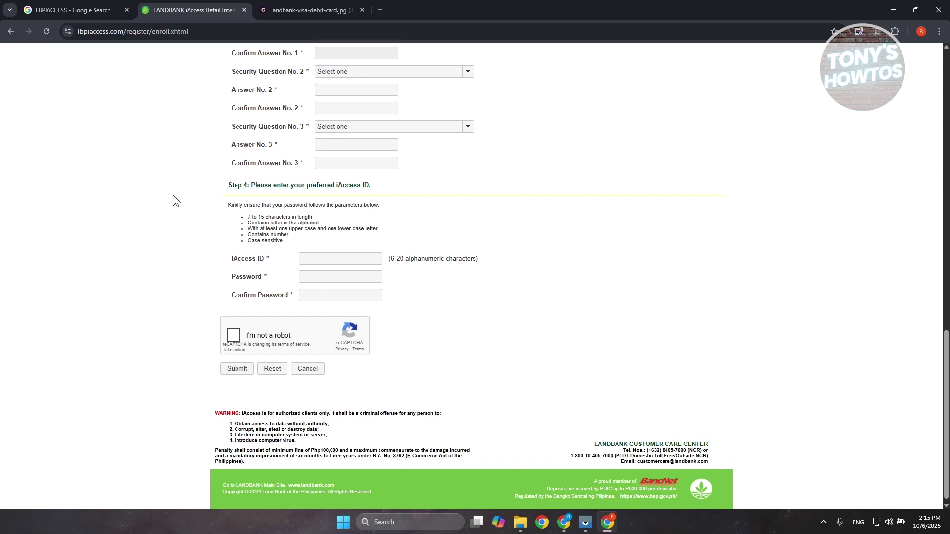
# Scroll back up to review the enrollment form entries.
pyautogui.scroll(6, 145, 295)
pyautogui.scroll(4, 109, 243)
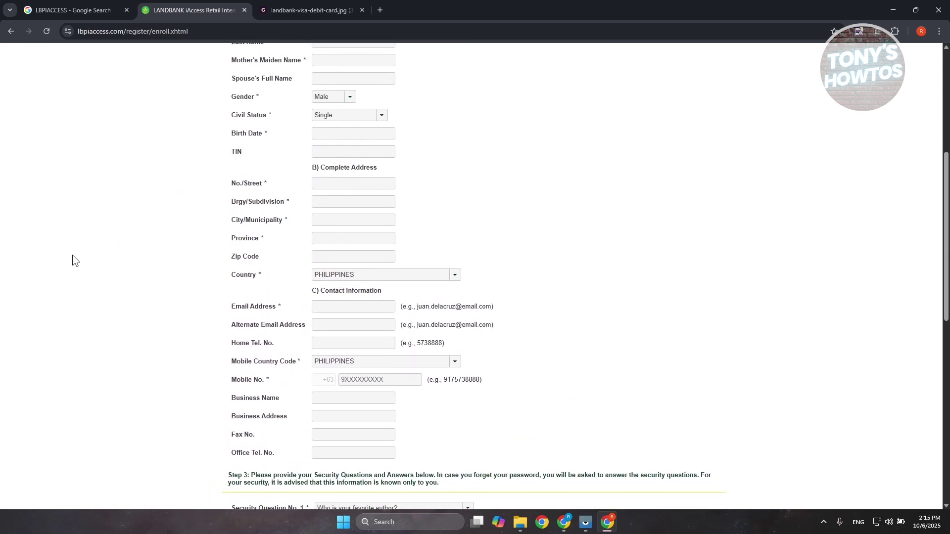